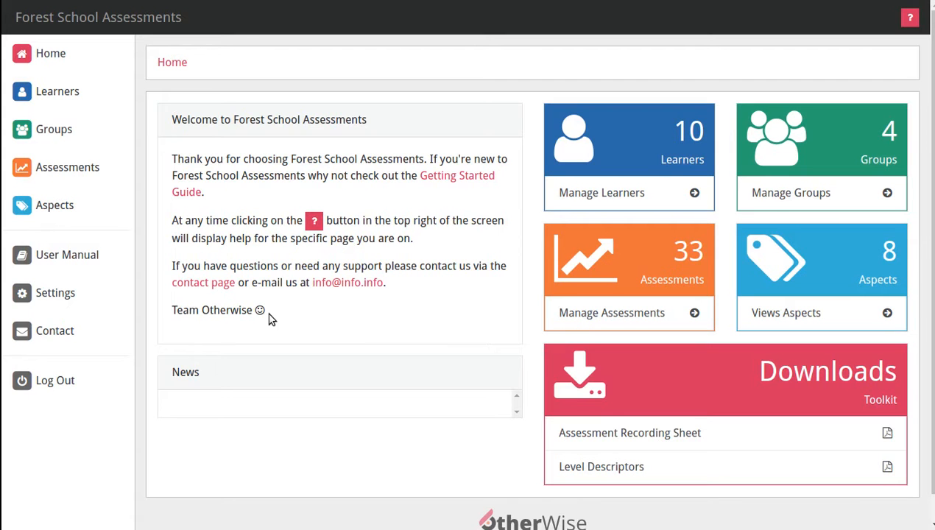
- Open the groups list and look through the existing system and custom groups
{"action": "left_click", "coordinate": [110, 134]}
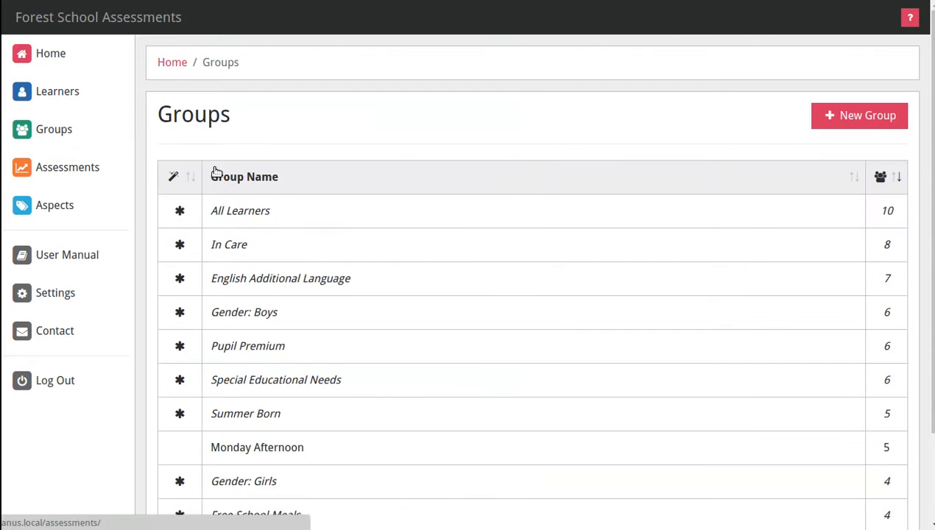
{"action": "scroll", "coordinate": [605, 153], "scroll_direction": "down", "scroll_amount": 1}
{"action": "scroll", "coordinate": [501, 234], "scroll_direction": "down", "scroll_amount": 2}
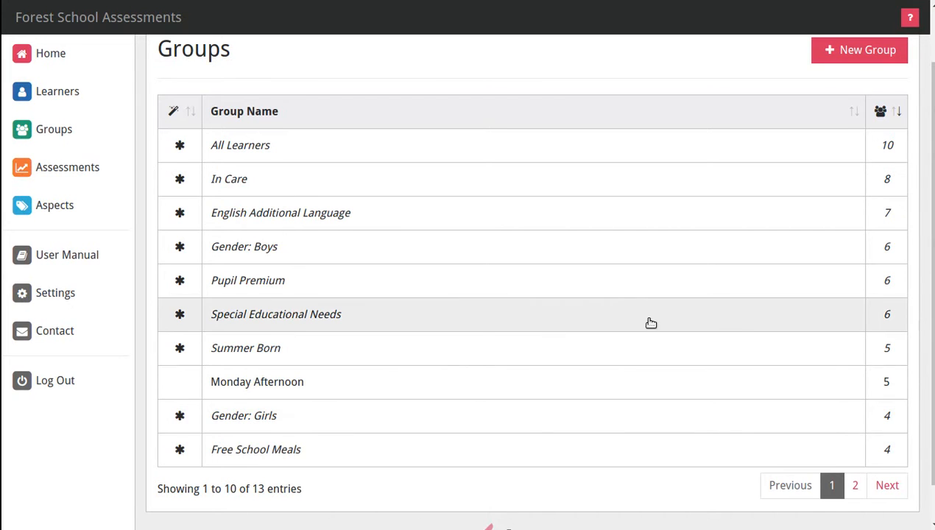
{"action": "left_click_drag", "start_coordinate": [931, 319], "coordinate": [931, 294]}
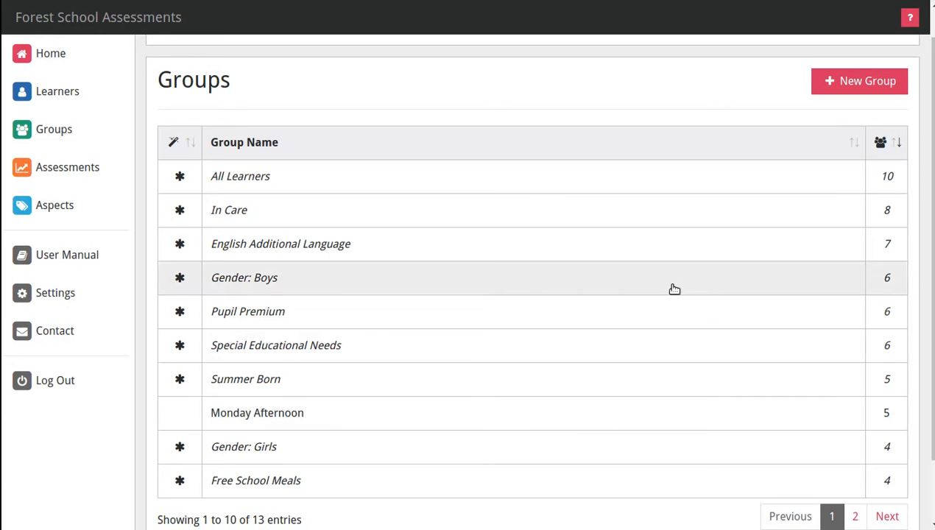
{"action": "scroll", "coordinate": [773, 210], "scroll_direction": "up", "scroll_amount": 1}
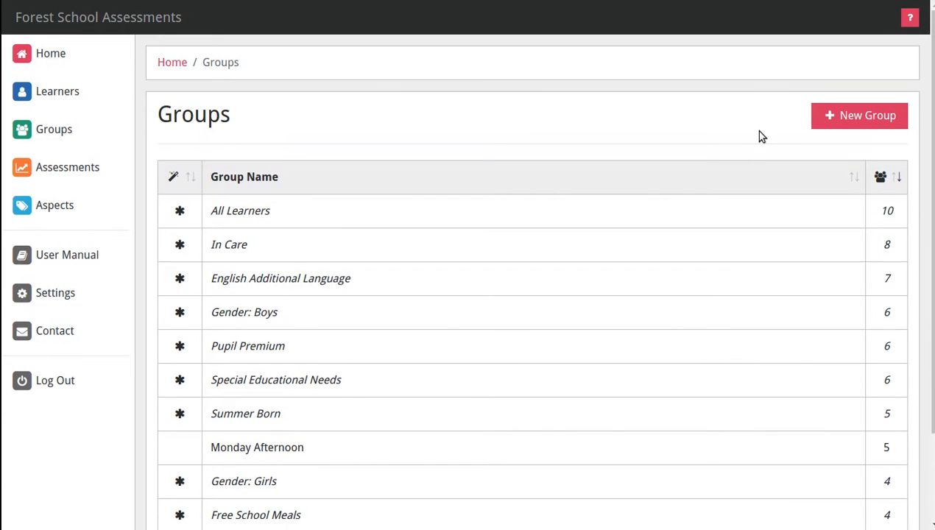
- Start a new group and name it "Tuesday Morning"
{"action": "left_click", "coordinate": [851, 124]}
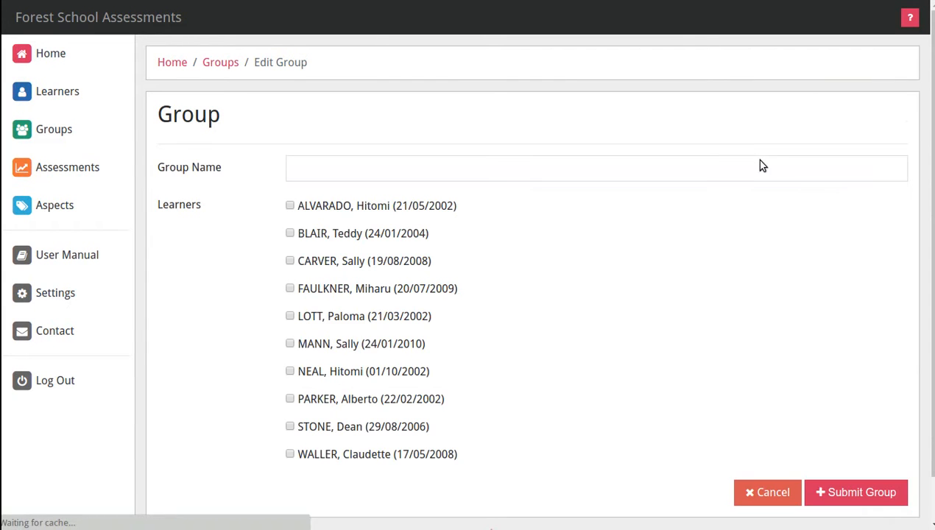
{"action": "left_click", "coordinate": [653, 164]}
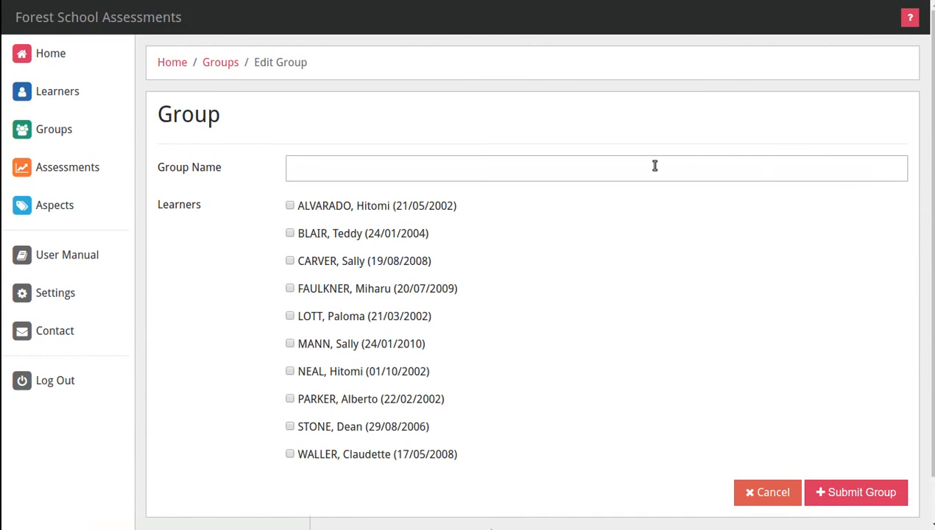
{"action": "type", "text": "Tuesday Morning"}
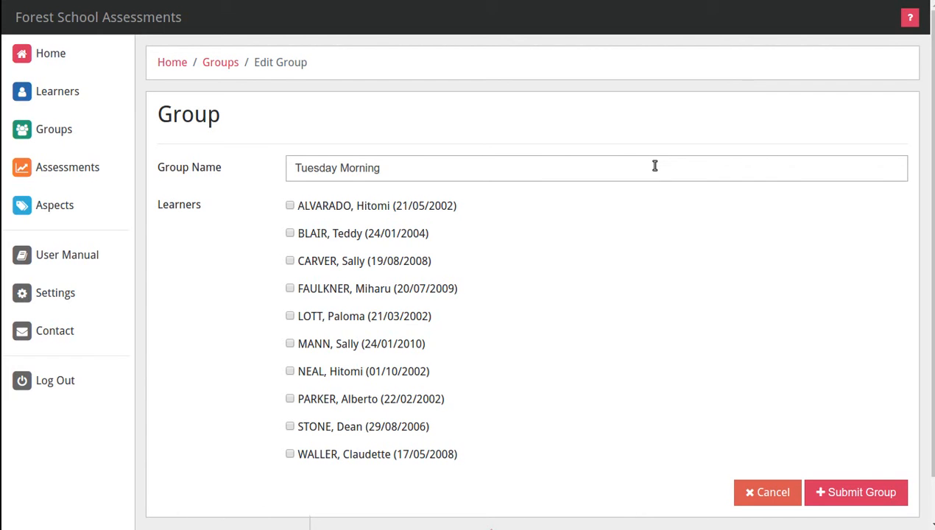
- Add the first, third, fourth, fifth, ninth and tenth listed learners to the new group and submit it
{"action": "scroll", "coordinate": [932, 204], "scroll_direction": "down", "scroll_amount": 1}
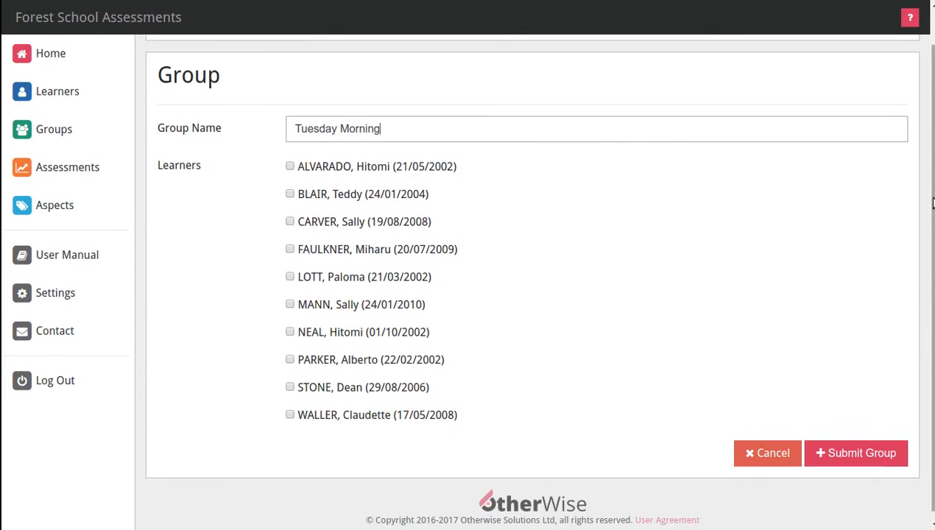
{"action": "left_click", "coordinate": [290, 166]}
{"action": "left_click", "coordinate": [290, 222]}
{"action": "left_click", "coordinate": [290, 248]}
{"action": "left_click", "coordinate": [290, 276]}
{"action": "left_click", "coordinate": [290, 388]}
{"action": "left_click", "coordinate": [290, 414]}
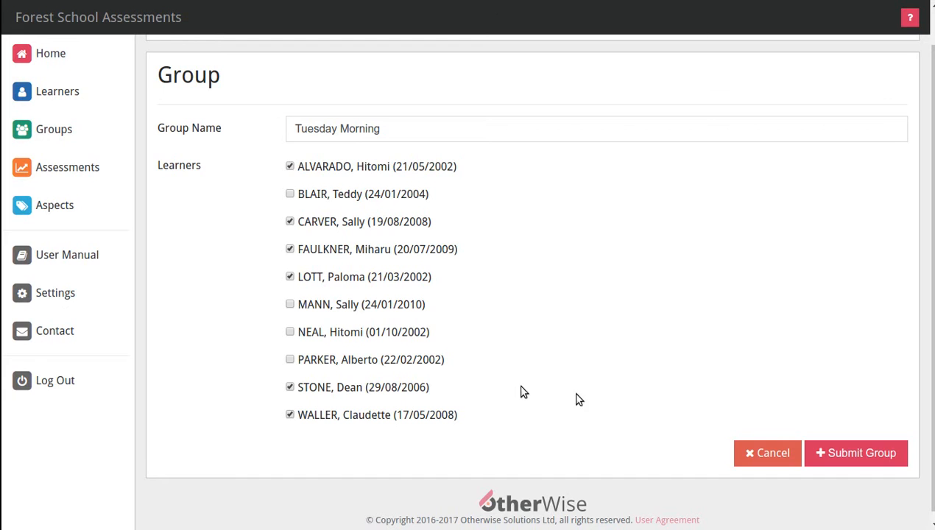
{"action": "left_click", "coordinate": [856, 457]}
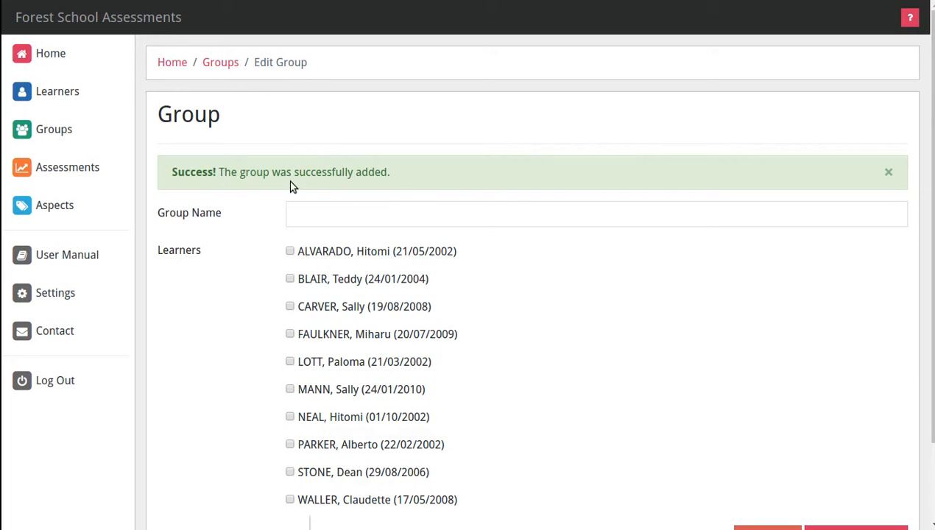
- Return to the groups list and open the Tuesday Morning group's details
{"action": "scroll", "coordinate": [612, 177], "scroll_direction": "down", "scroll_amount": 1}
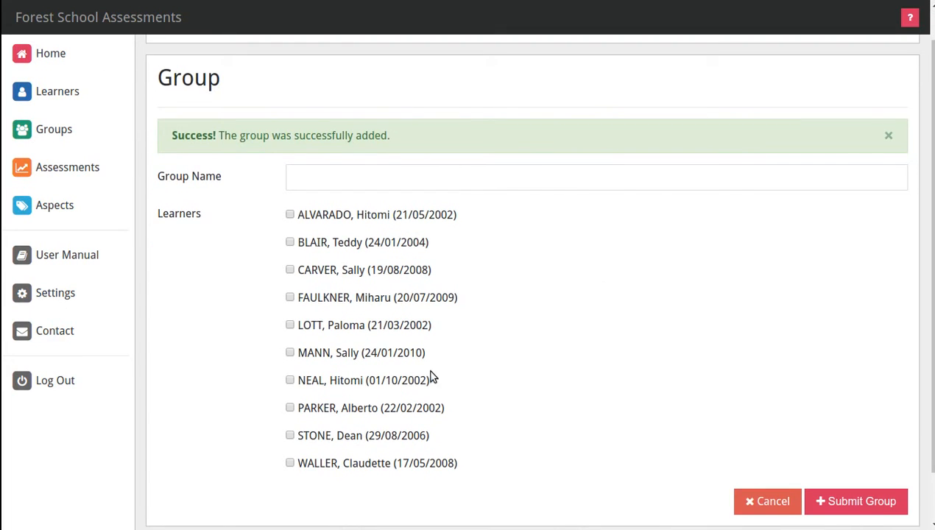
{"action": "scroll", "coordinate": [567, 280], "scroll_direction": "up", "scroll_amount": 1}
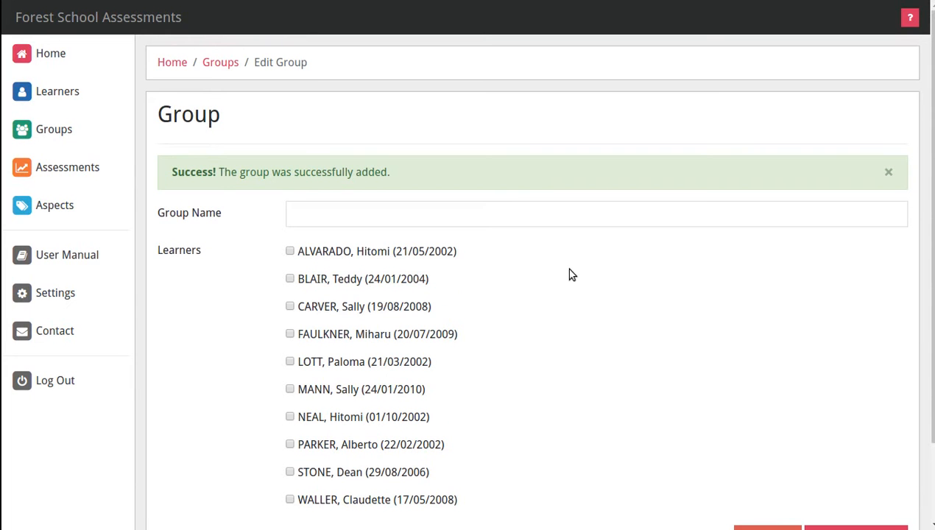
{"action": "left_click", "coordinate": [220, 63]}
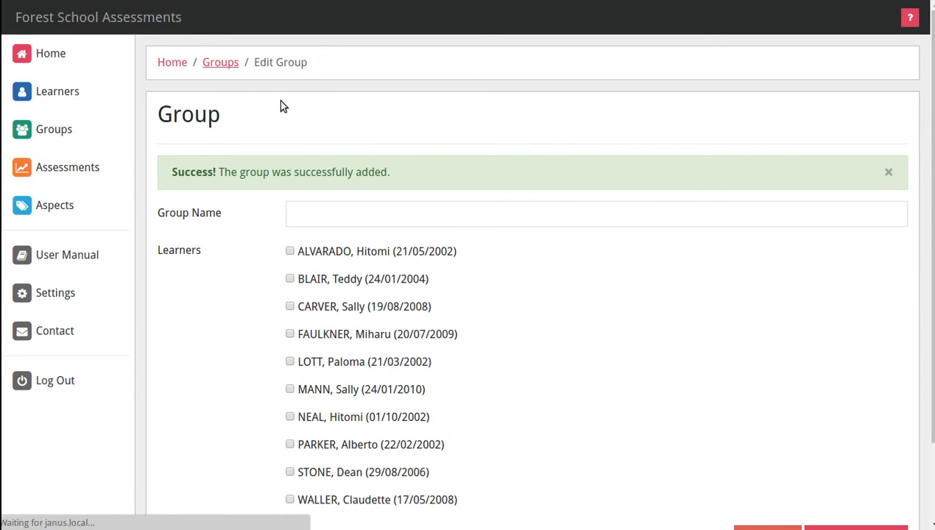
{"action": "scroll", "coordinate": [926, 177], "scroll_direction": "down", "scroll_amount": 1}
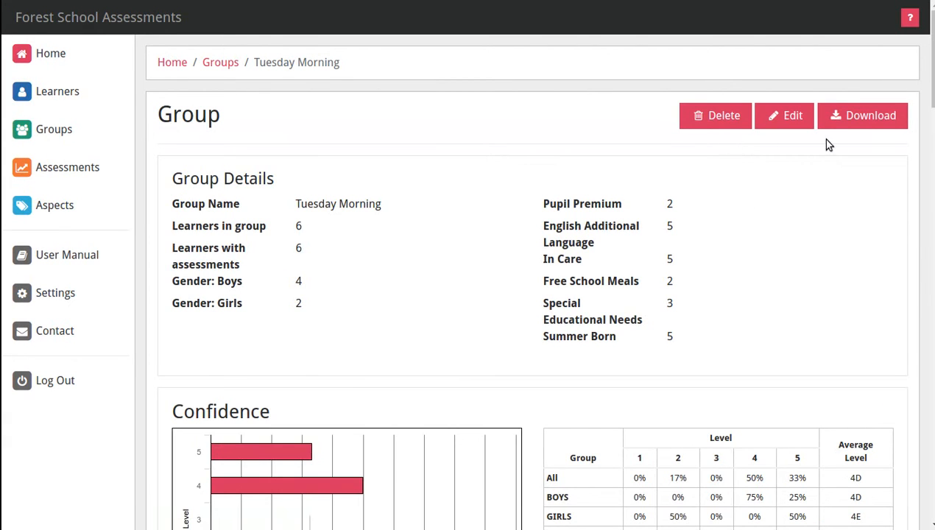
- Request deletion of the Tuesday Morning group and dismiss the confirmation without deleting
{"action": "left_click", "coordinate": [716, 122]}
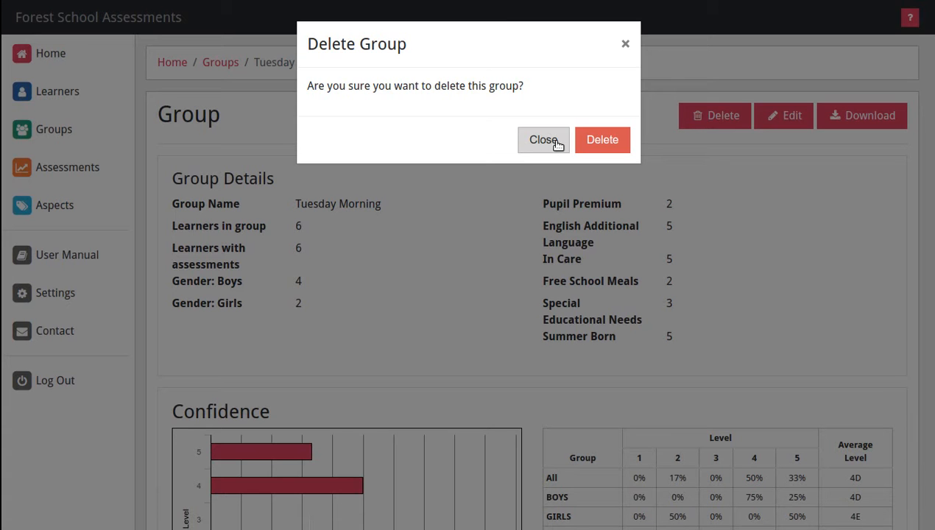
{"action": "left_click", "coordinate": [543, 143]}
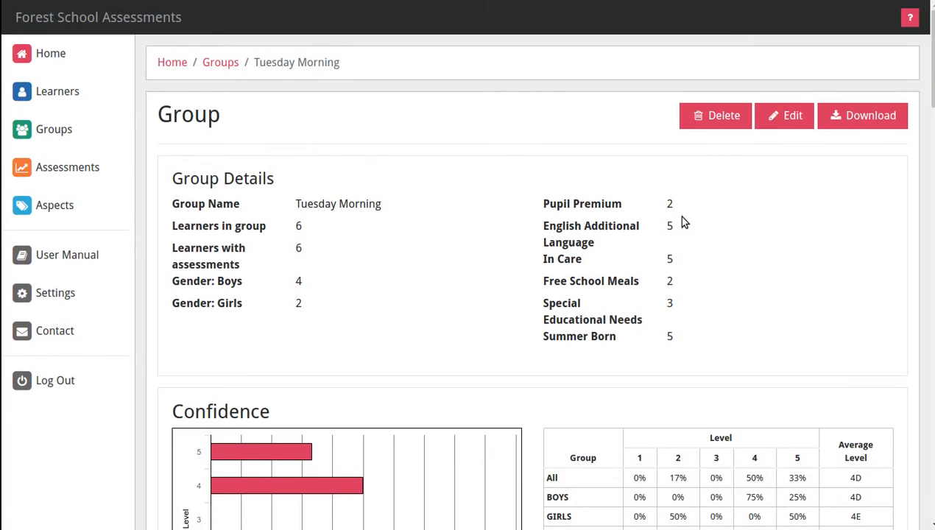
- Edit the Tuesday Morning group by removing the fourth listed learner, adding the seventh and eighth, and updating the group
{"action": "left_click", "coordinate": [791, 119]}
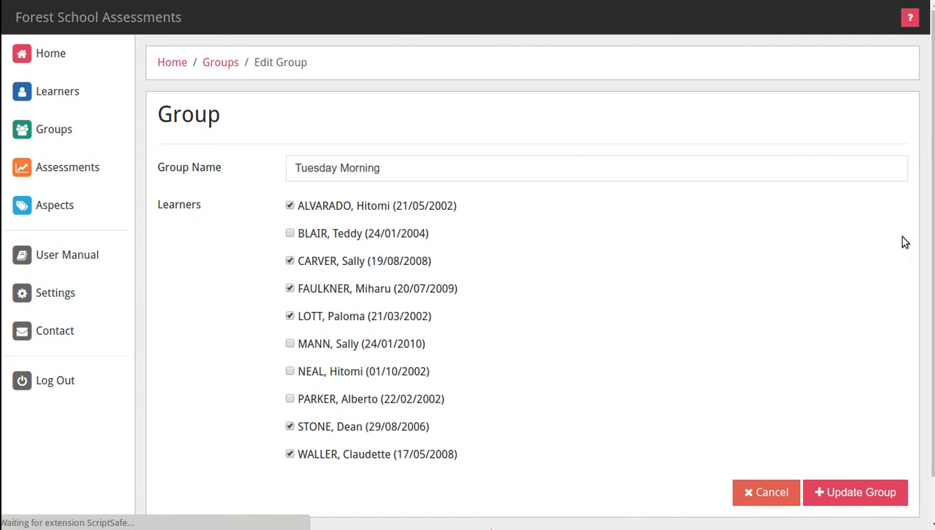
{"action": "scroll", "coordinate": [651, 243], "scroll_direction": "down", "scroll_amount": 1}
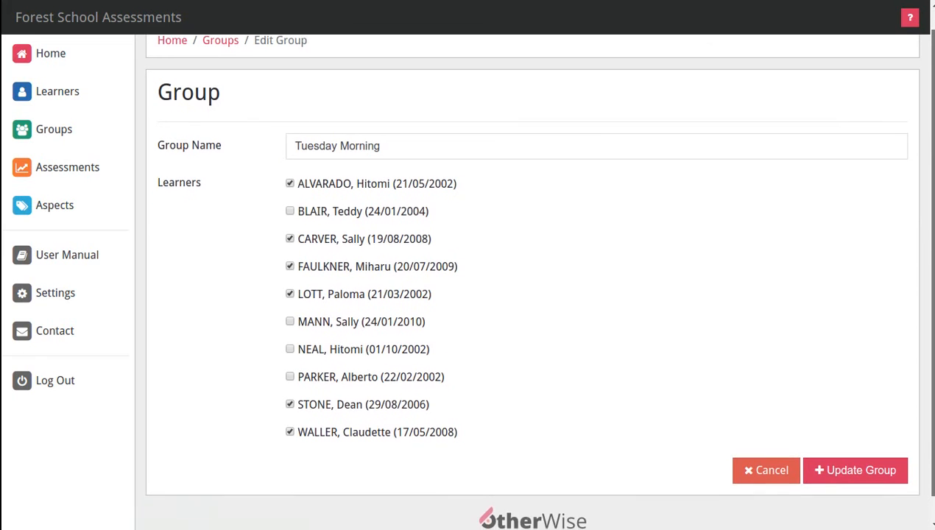
{"action": "left_click", "coordinate": [289, 263]}
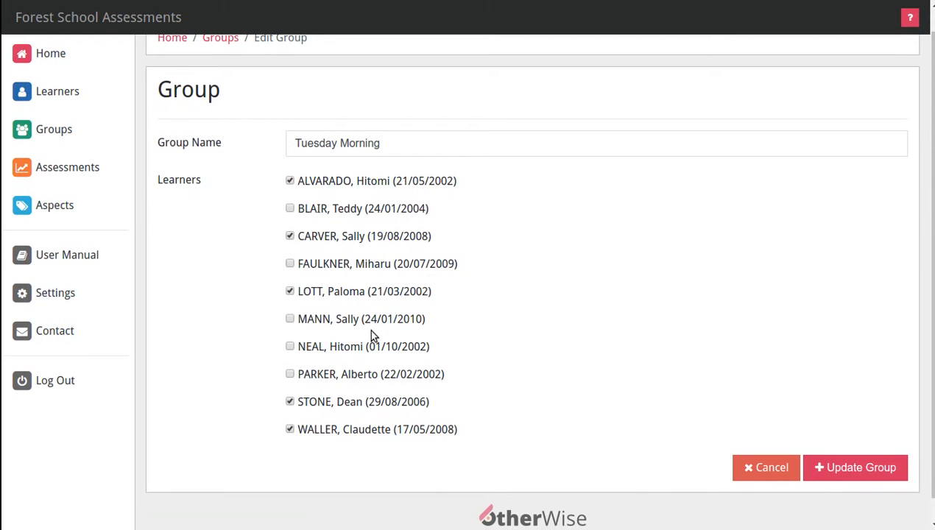
{"action": "left_click", "coordinate": [289, 347]}
{"action": "left_click", "coordinate": [289, 374]}
{"action": "left_click", "coordinate": [835, 474]}
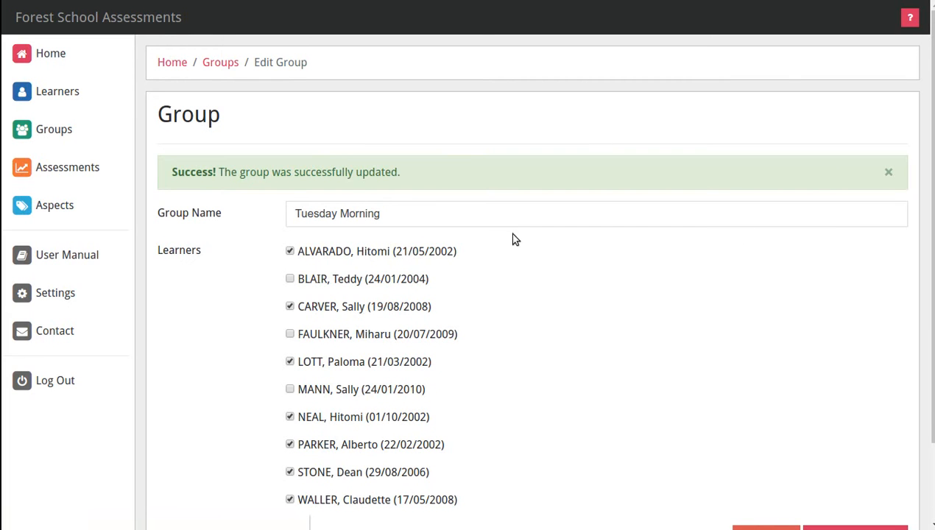
- Reopen the Tuesday Morning group from the groups list and examine its group details and Confidence chart and table
{"action": "left_click", "coordinate": [238, 66]}
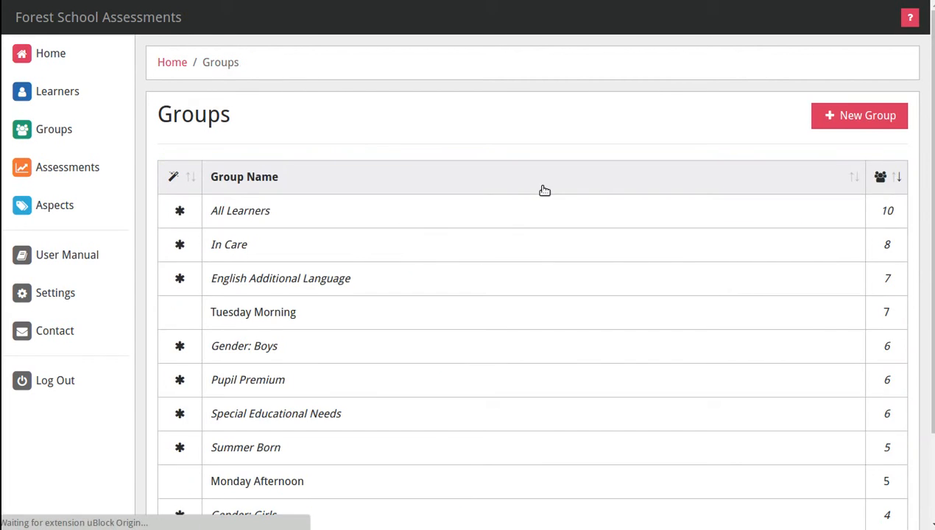
{"action": "left_click", "coordinate": [366, 318]}
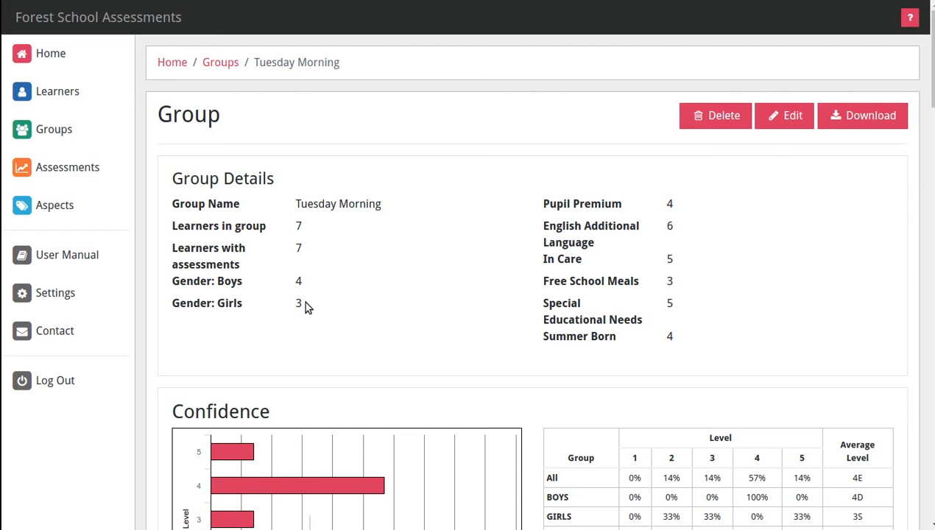
{"action": "scroll", "coordinate": [503, 300], "scroll_direction": "down", "scroll_amount": 1}
{"action": "scroll", "coordinate": [855, 105], "scroll_direction": "down", "scroll_amount": 1}
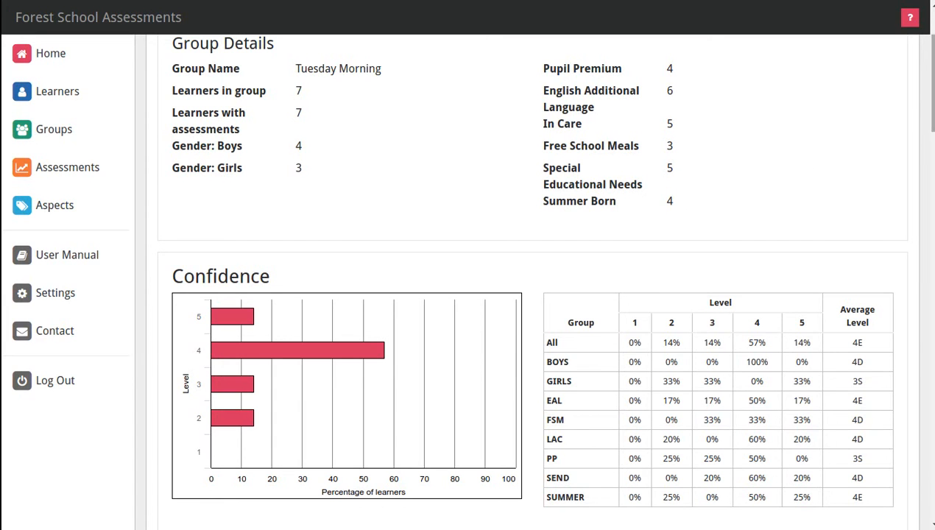
{"action": "scroll", "coordinate": [925, 88], "scroll_direction": "down", "scroll_amount": 1}
{"action": "scroll", "coordinate": [925, 89], "scroll_direction": "down", "scroll_amount": 4}
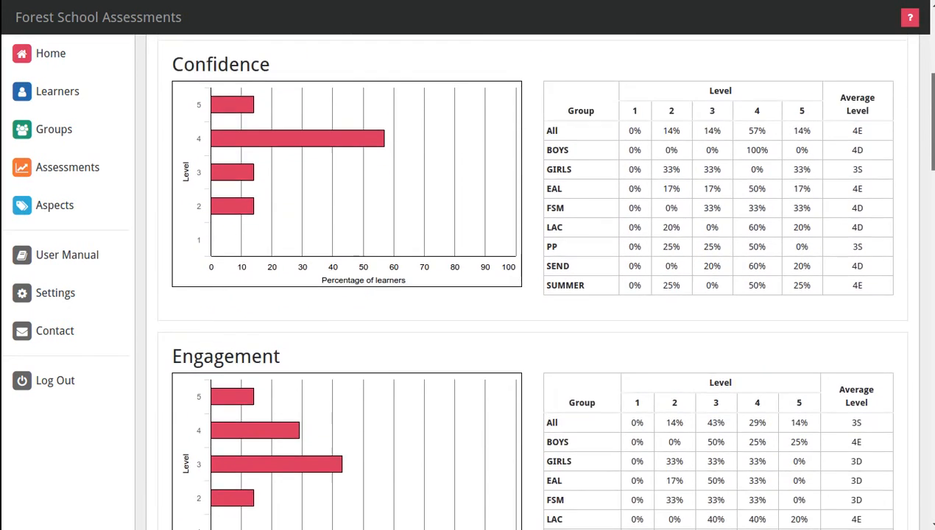
{"action": "scroll", "coordinate": [925, 88], "scroll_direction": "up", "scroll_amount": 1}
{"action": "scroll", "coordinate": [920, 119], "scroll_direction": "up", "scroll_amount": 1}
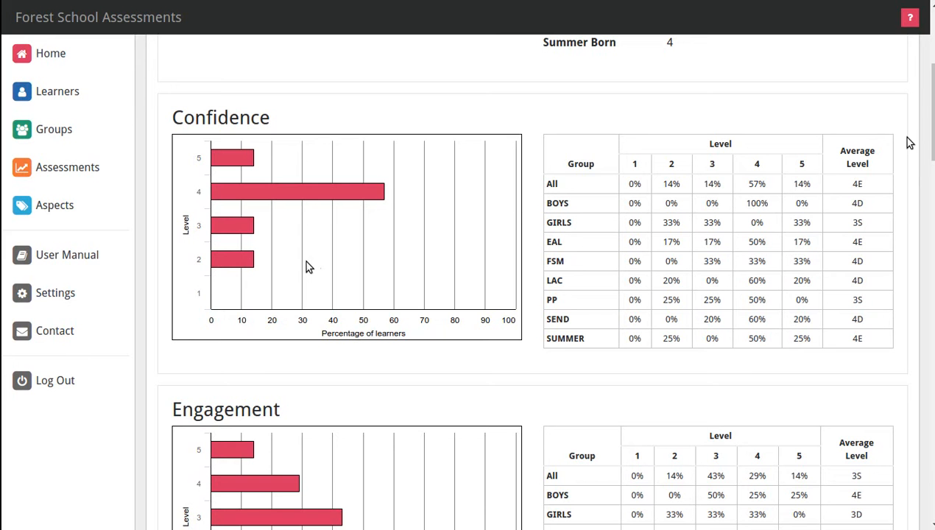
- Examine the Tuesday Morning group's charts and level tables for the remaining aspects, from Engagement through Well Being
{"action": "scroll", "coordinate": [920, 112], "scroll_direction": "down", "scroll_amount": 4}
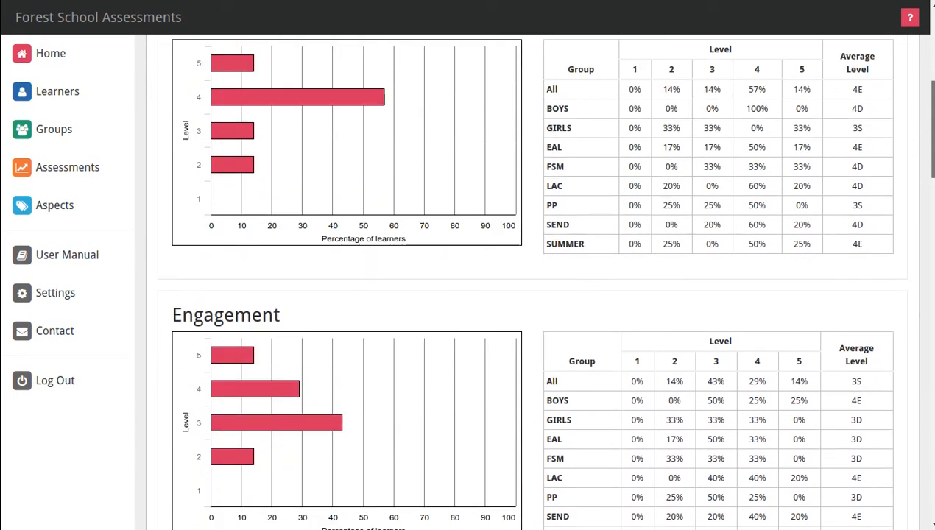
{"action": "scroll", "coordinate": [926, 192], "scroll_direction": "down", "scroll_amount": 3}
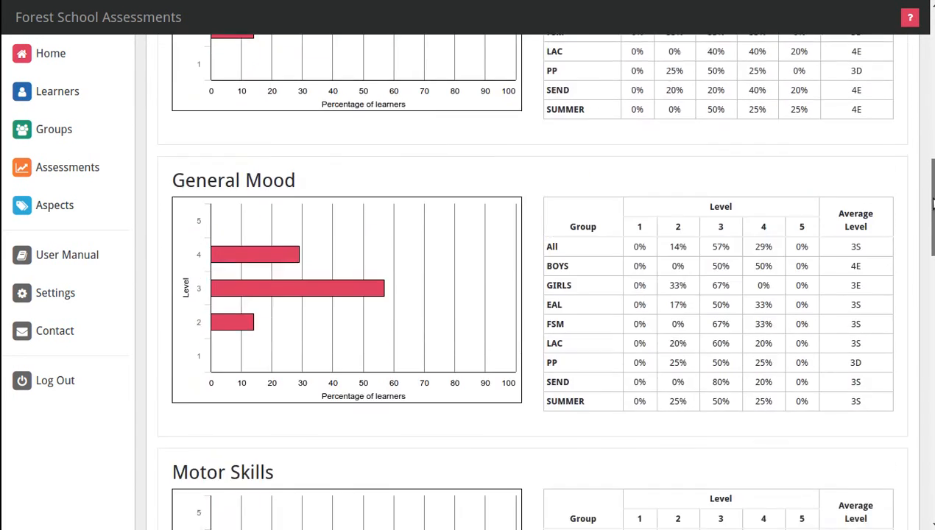
{"action": "left_click_drag", "start_coordinate": [931, 210], "coordinate": [930, 213]}
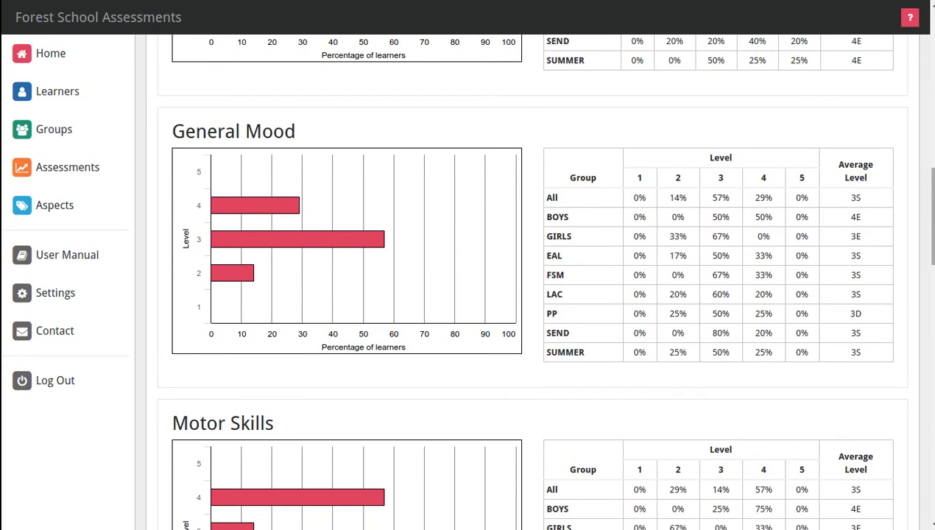
{"action": "scroll", "coordinate": [541, 279], "scroll_direction": "down", "scroll_amount": 7}
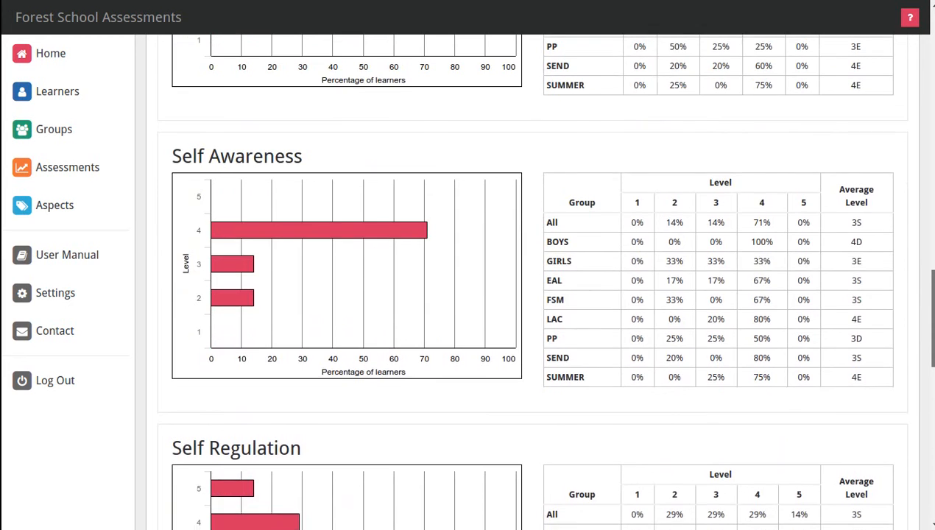
{"action": "scroll", "coordinate": [542, 280], "scroll_direction": "down", "scroll_amount": 9}
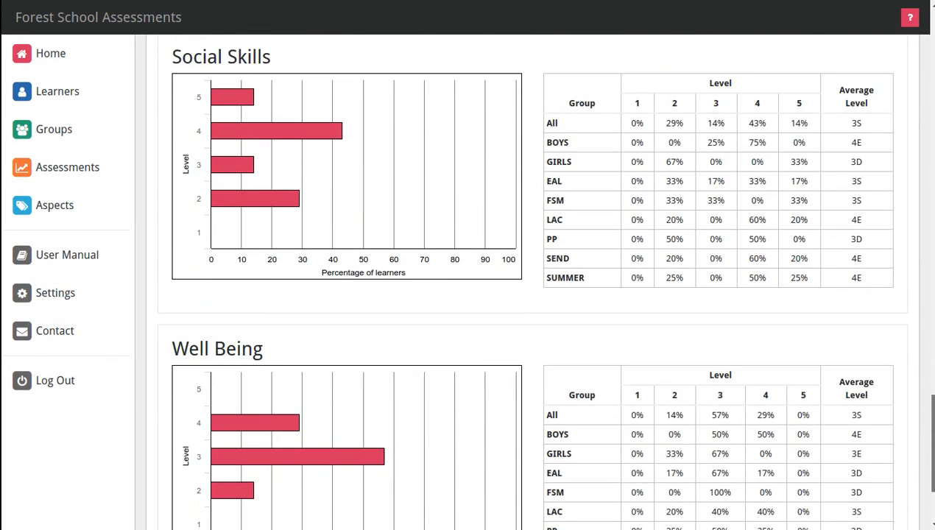
{"action": "scroll", "coordinate": [706, 379], "scroll_direction": "up", "scroll_amount": 1}
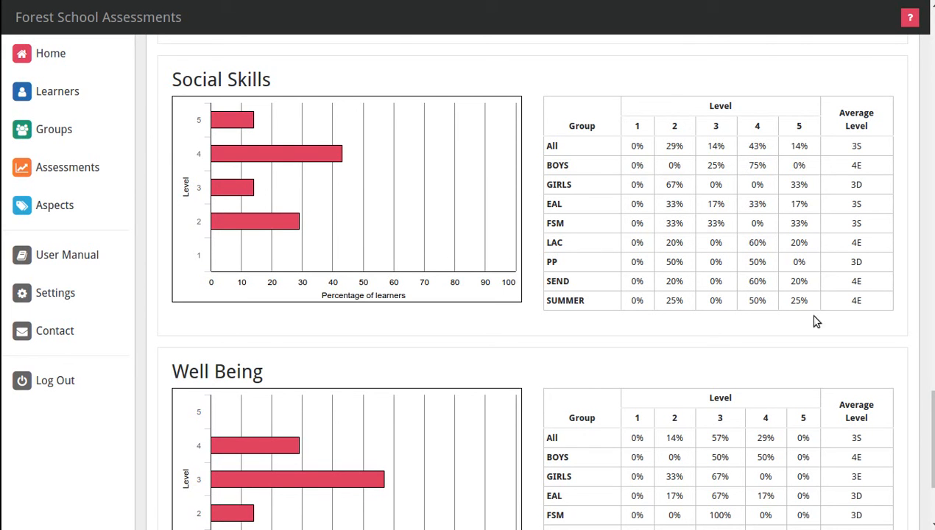
{"action": "scroll", "coordinate": [529, 294], "scroll_direction": "up", "scroll_amount": 15}
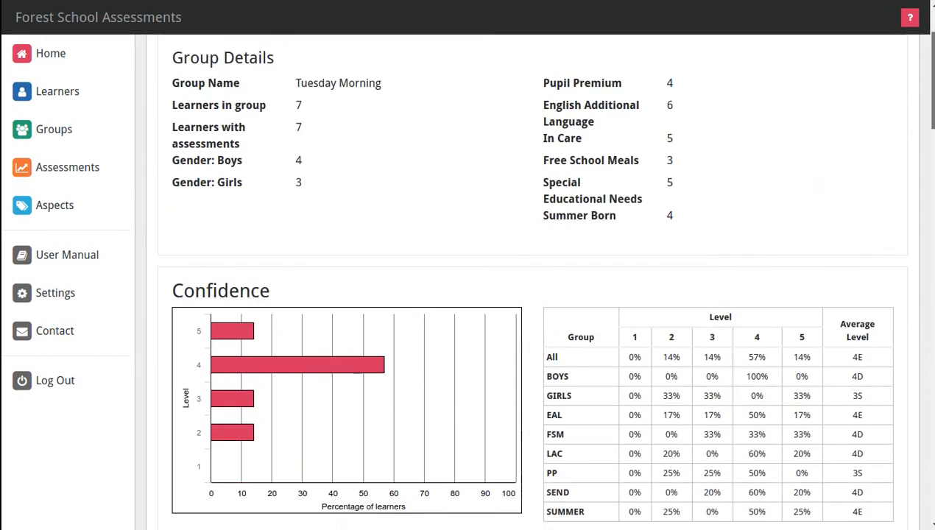
- Open the In Care system group from the groups list and review its group details and Confidence results
{"action": "left_click", "coordinate": [221, 63]}
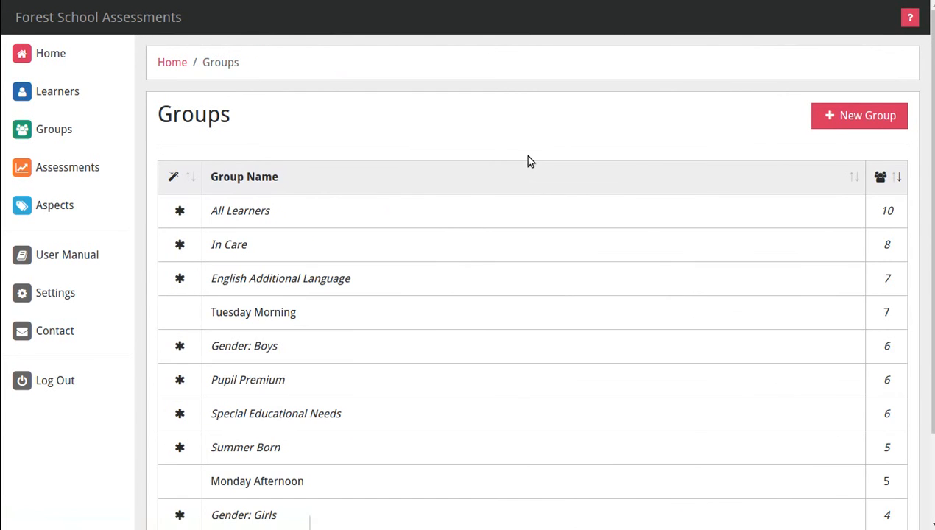
{"action": "scroll", "coordinate": [309, 521], "scroll_direction": "down", "scroll_amount": 2}
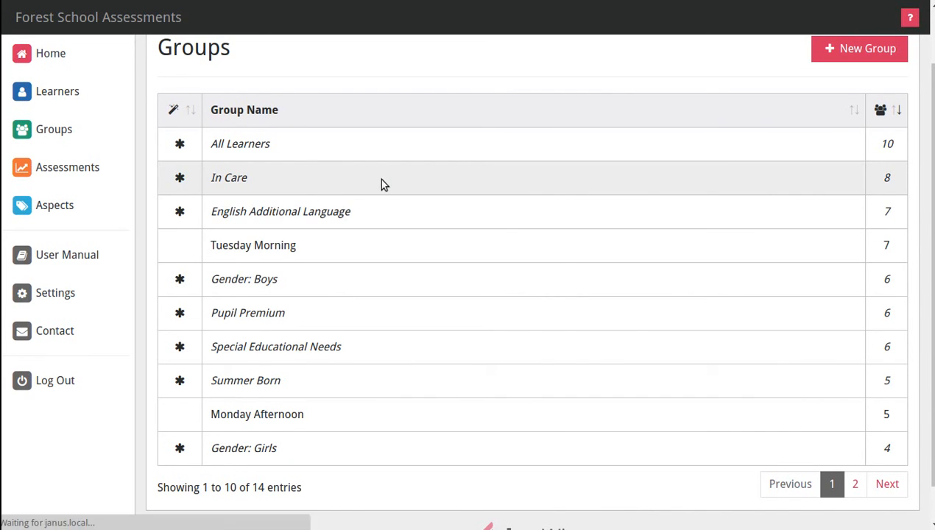
{"action": "left_click", "coordinate": [381, 182]}
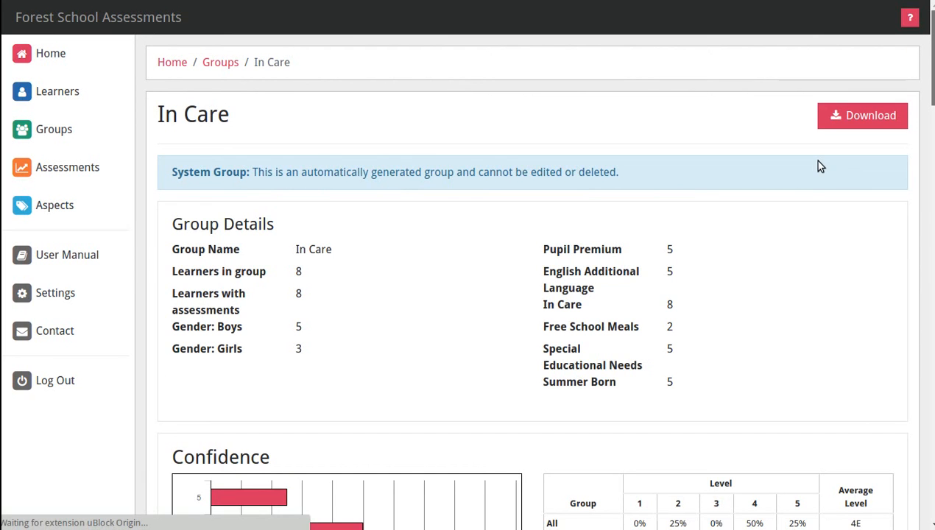
{"action": "scroll", "coordinate": [813, 162], "scroll_direction": "down", "scroll_amount": 1}
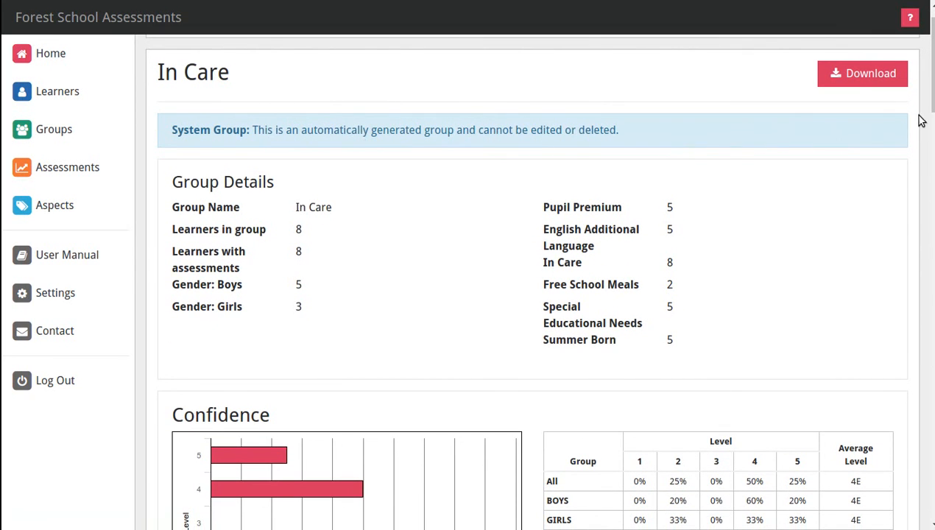
{"action": "left_click_drag", "start_coordinate": [931, 67], "coordinate": [931, 87]}
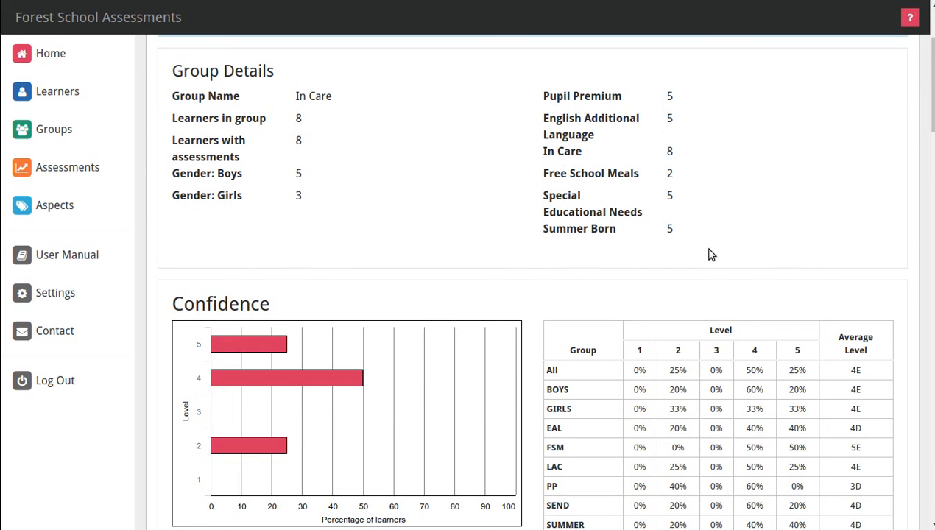
{"action": "scroll", "coordinate": [930, 88], "scroll_direction": "down", "scroll_amount": 3}
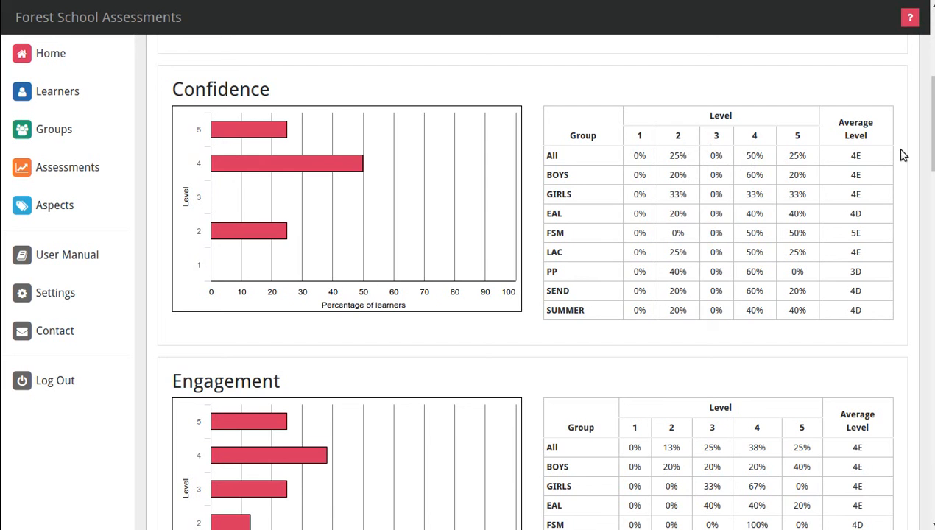
{"action": "scroll", "coordinate": [916, 147], "scroll_direction": "up", "scroll_amount": 3}
{"action": "scroll", "coordinate": [528, 282], "scroll_direction": "up", "scroll_amount": 2}
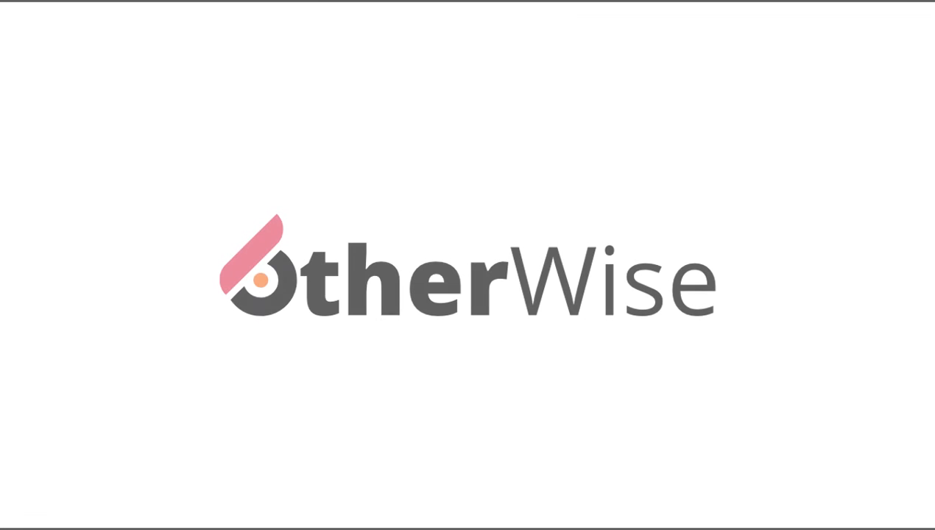